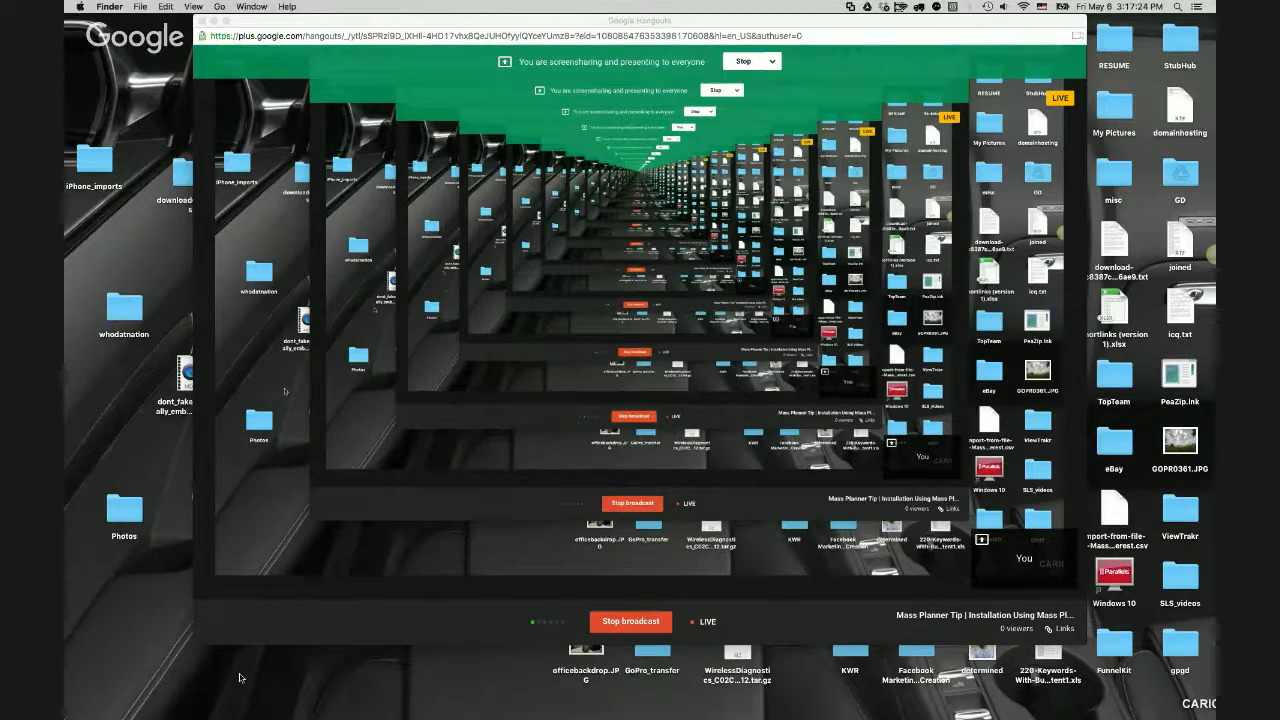
# - Bring the Chrome article 'Downloading And Installing Mass Planner 2' into the shared screen
pyautogui.moveTo(278, 715)
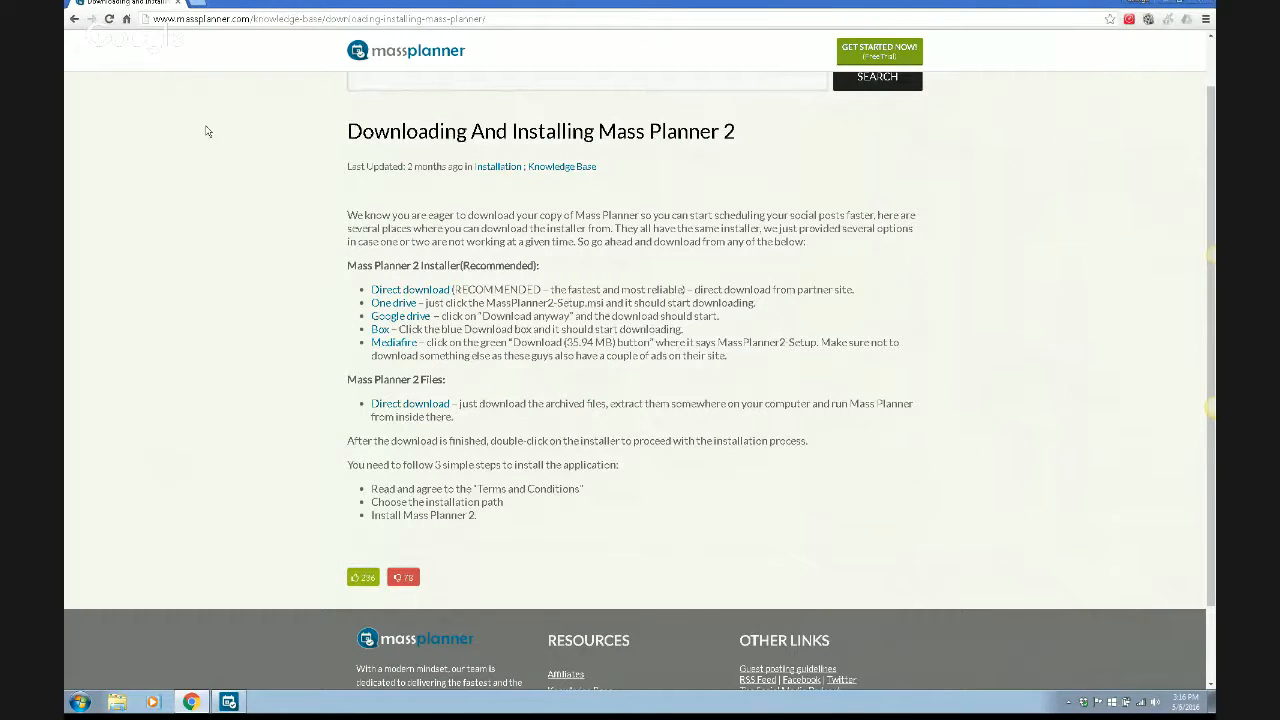
pyautogui.moveTo(258, 5)
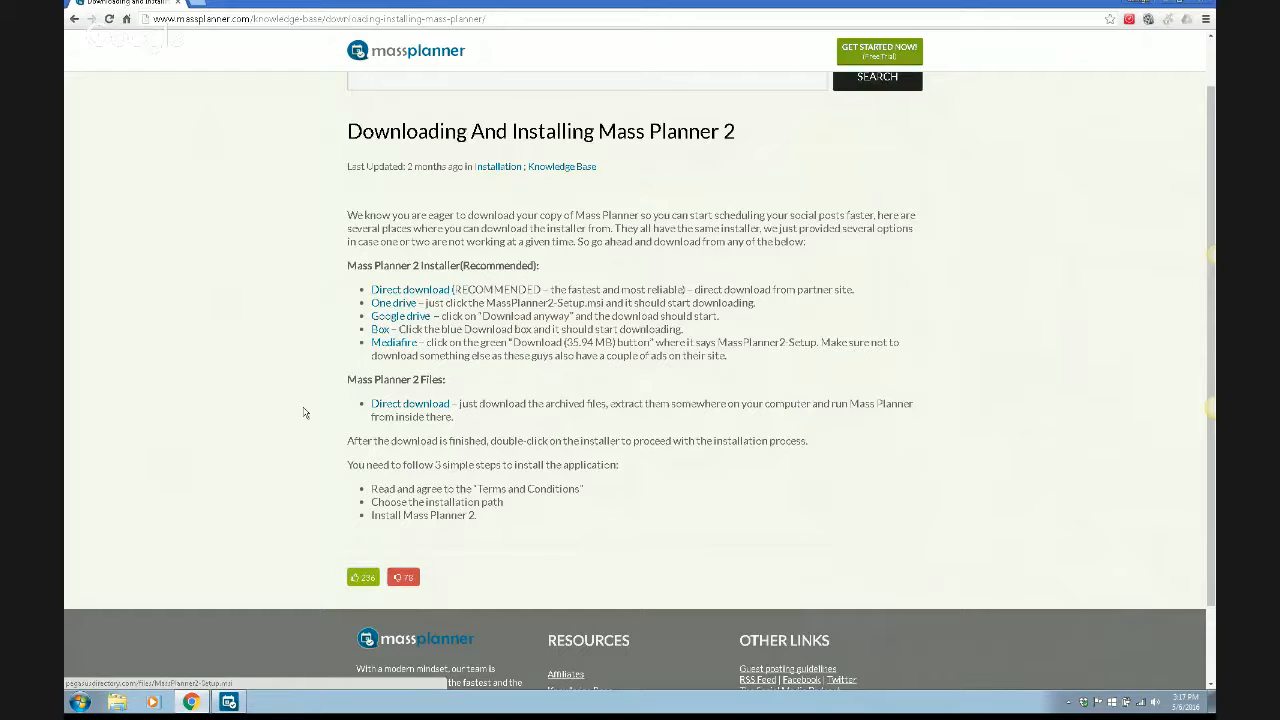
# - Download MassPlanner2.zip using the Direct download link under Mass Planner 2 Files
pyautogui.click(418, 405)
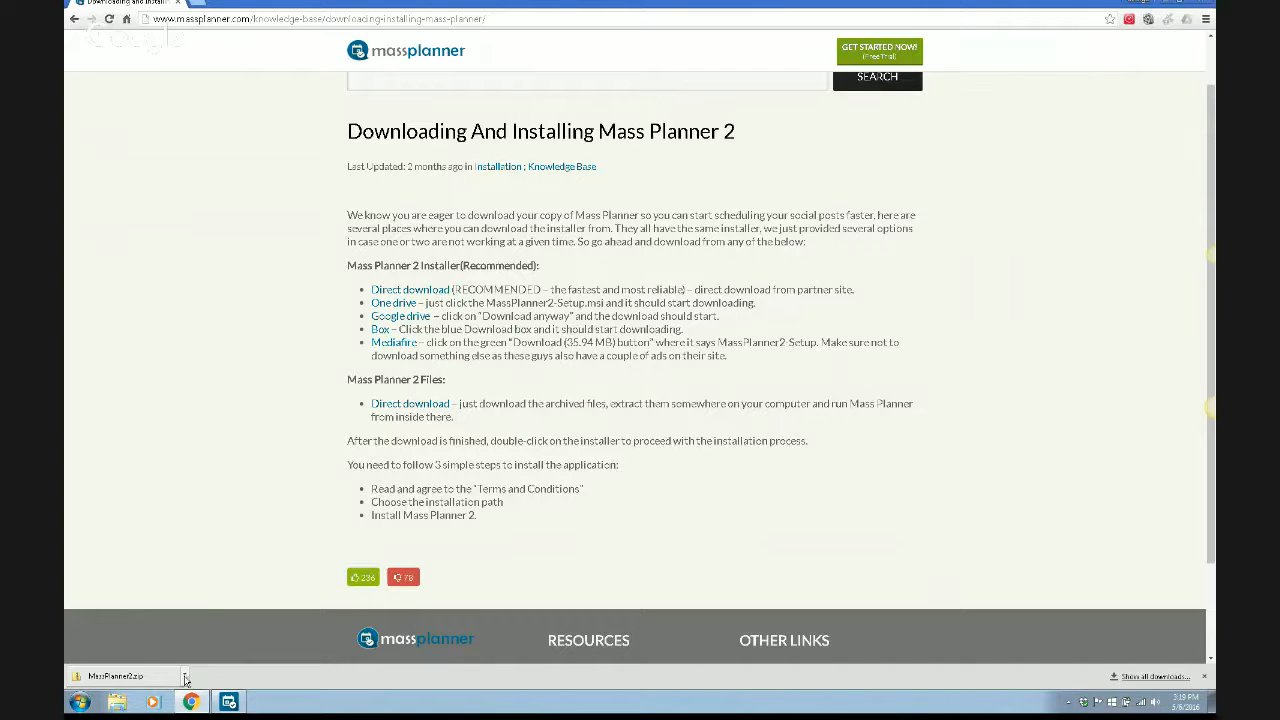
# - Open the downloaded MassPlanner2.zip from the downloads bar and bring up the Mass Planner window
pyautogui.click(186, 678)
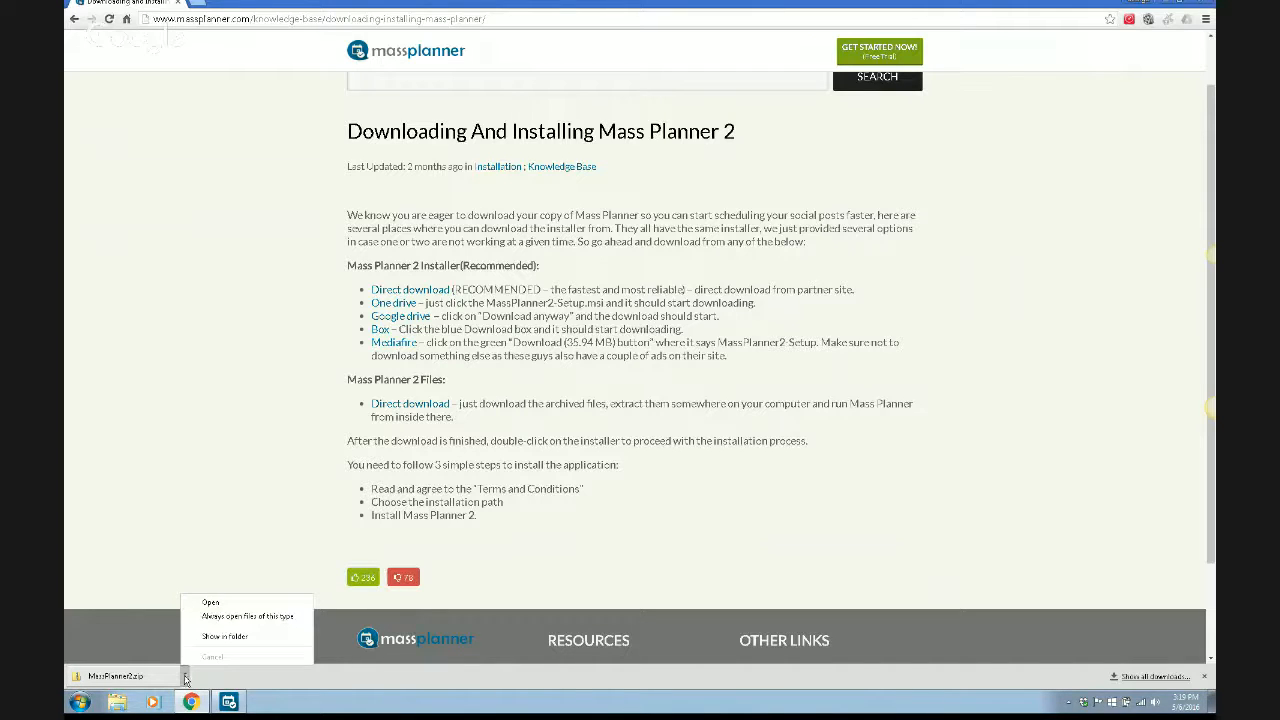
pyautogui.click(210, 605)
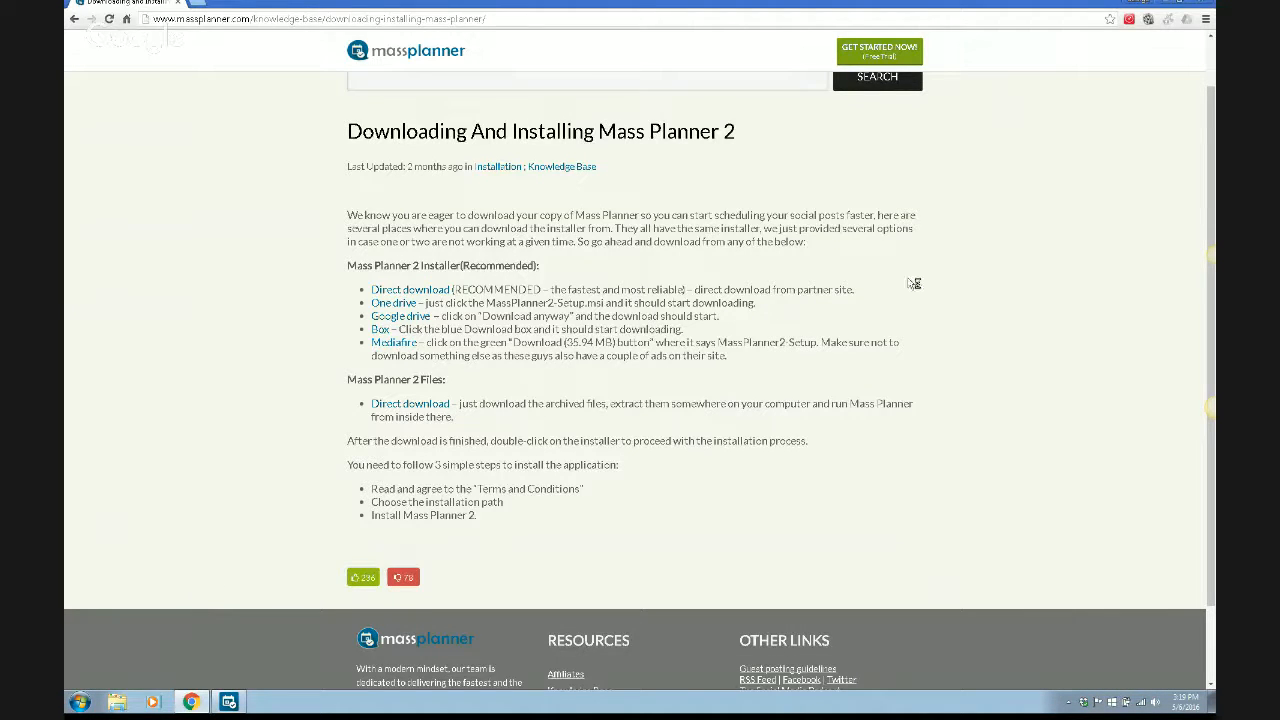
pyautogui.moveTo(1168, 5)
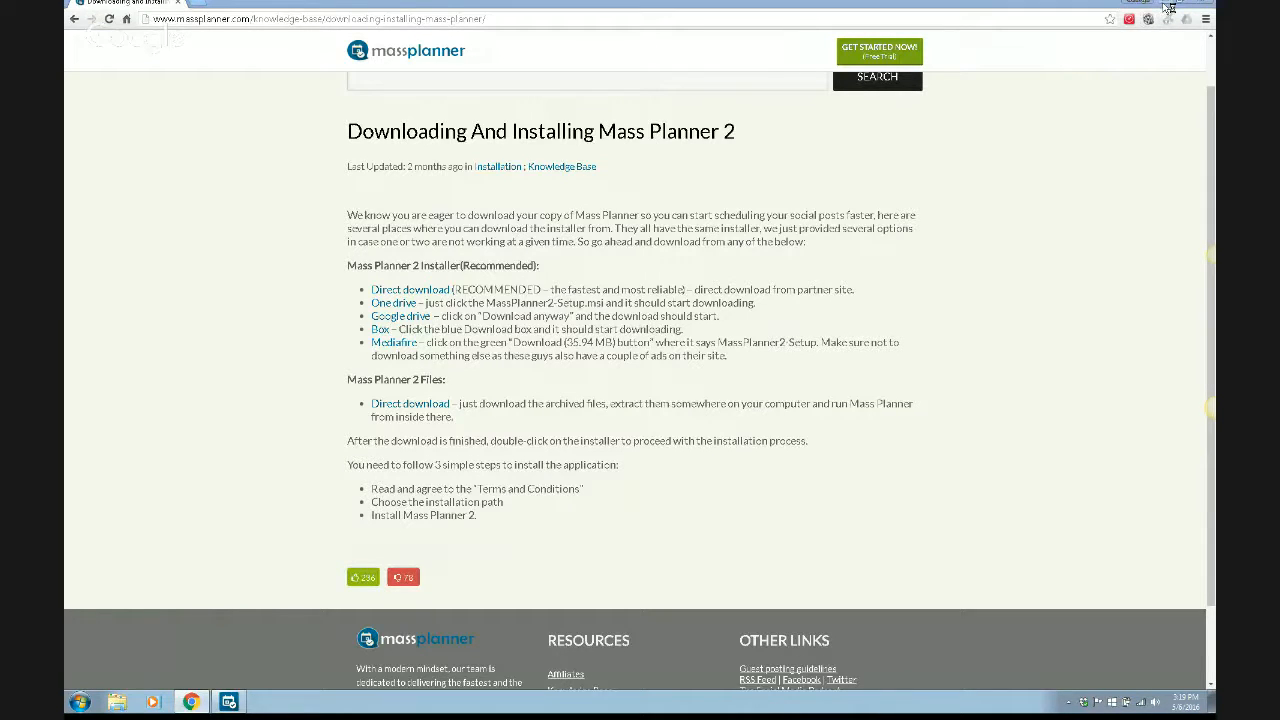
pyautogui.press('super+space')
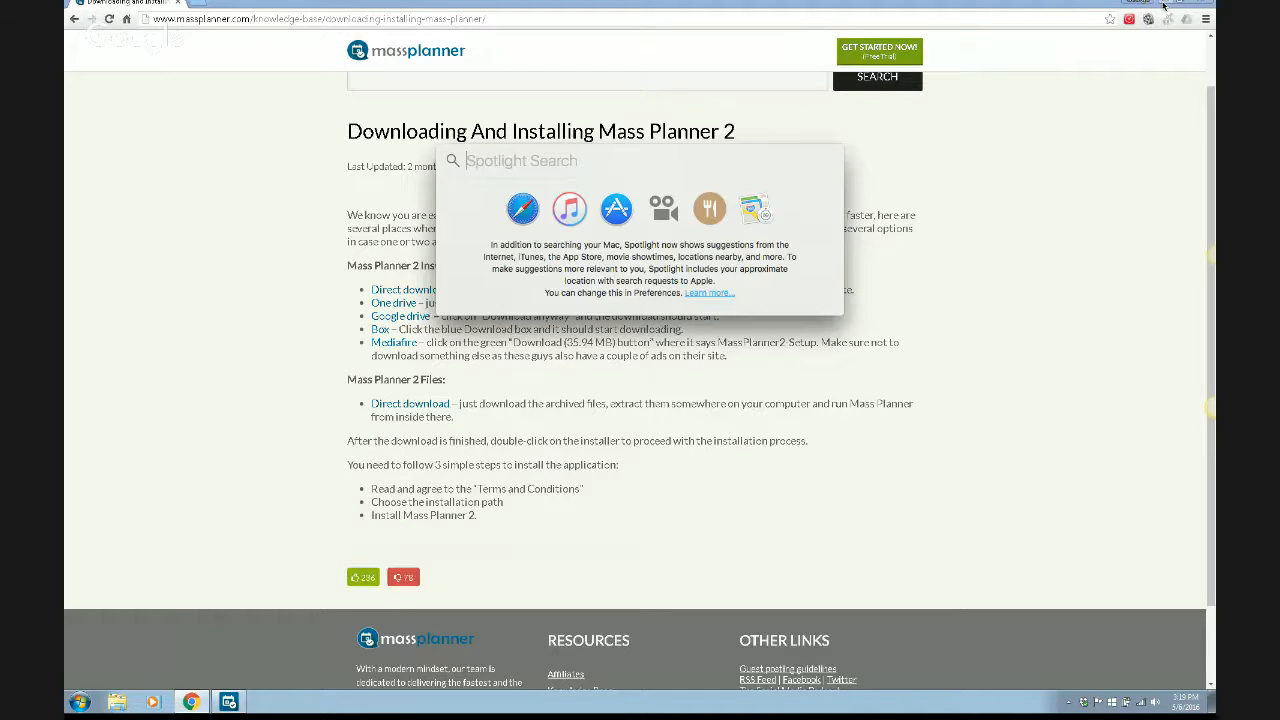
pyautogui.click(1163, 6)
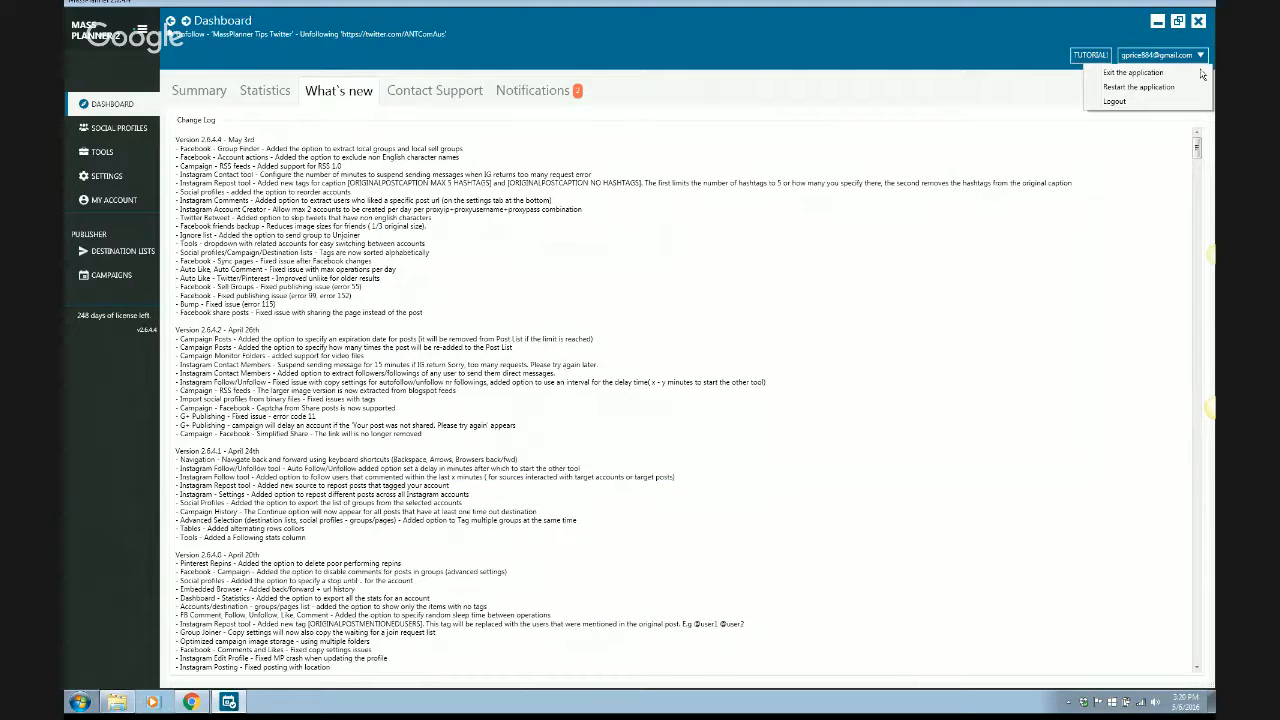
pyautogui.click(1160, 76)
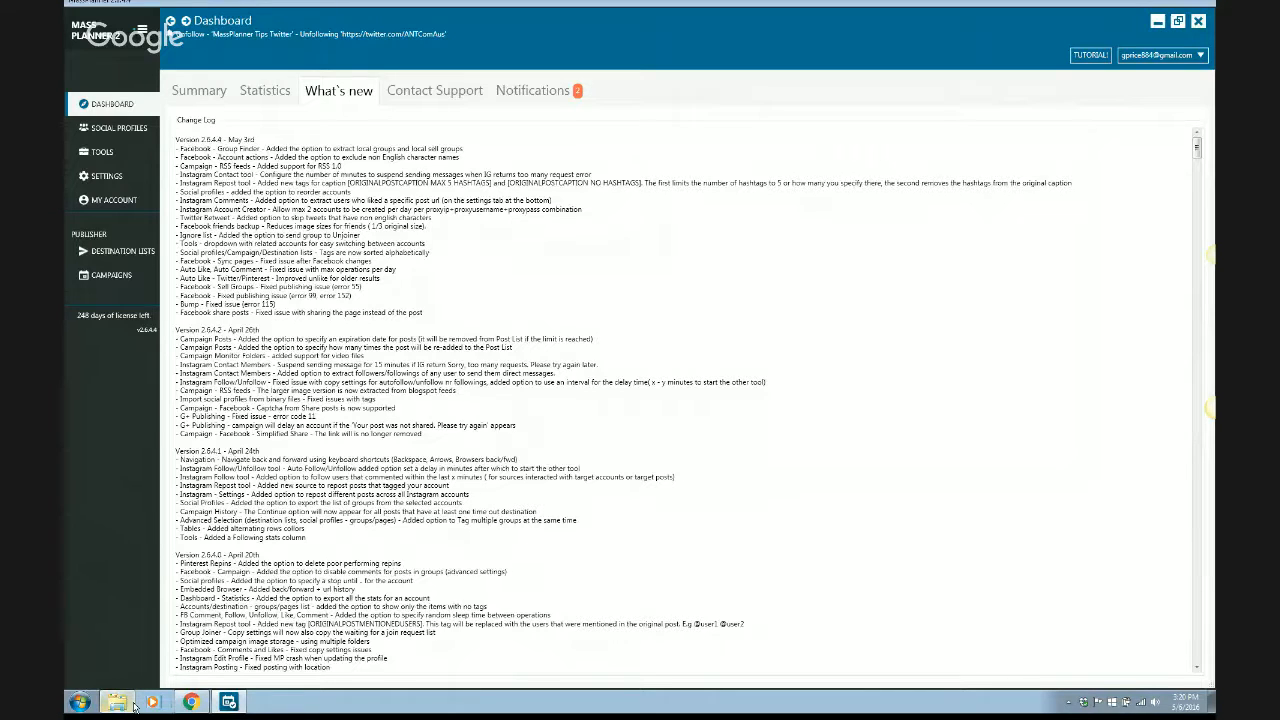
# - Start Extract All and create a new Desktop folder named 'MP Folder Install' as the destination
pyautogui.moveTo(123, 705)
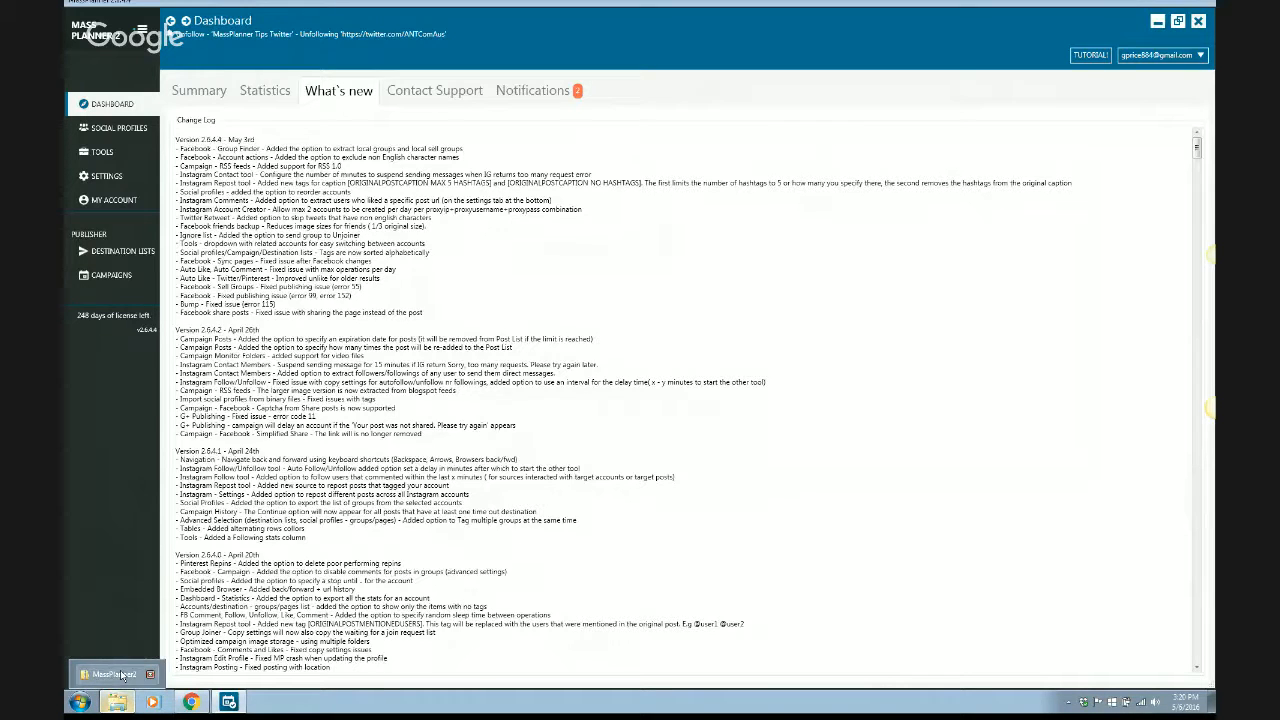
pyautogui.click(121, 675)
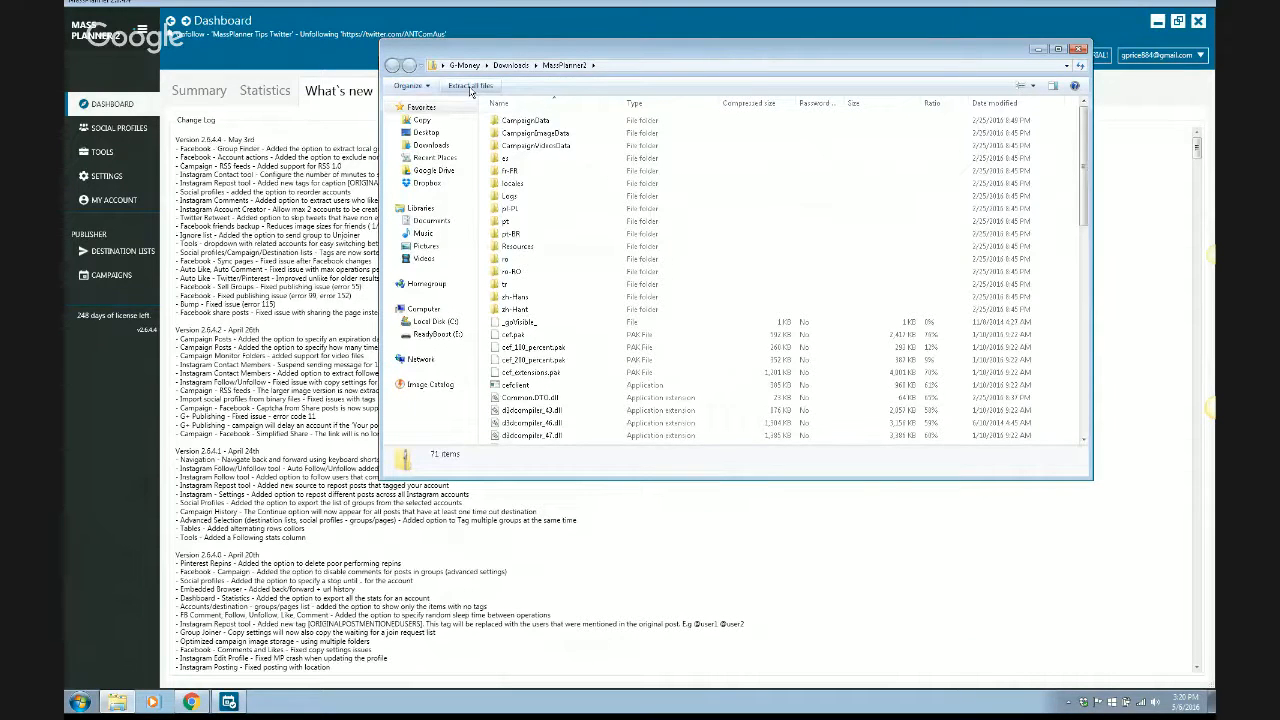
pyautogui.click(471, 87)
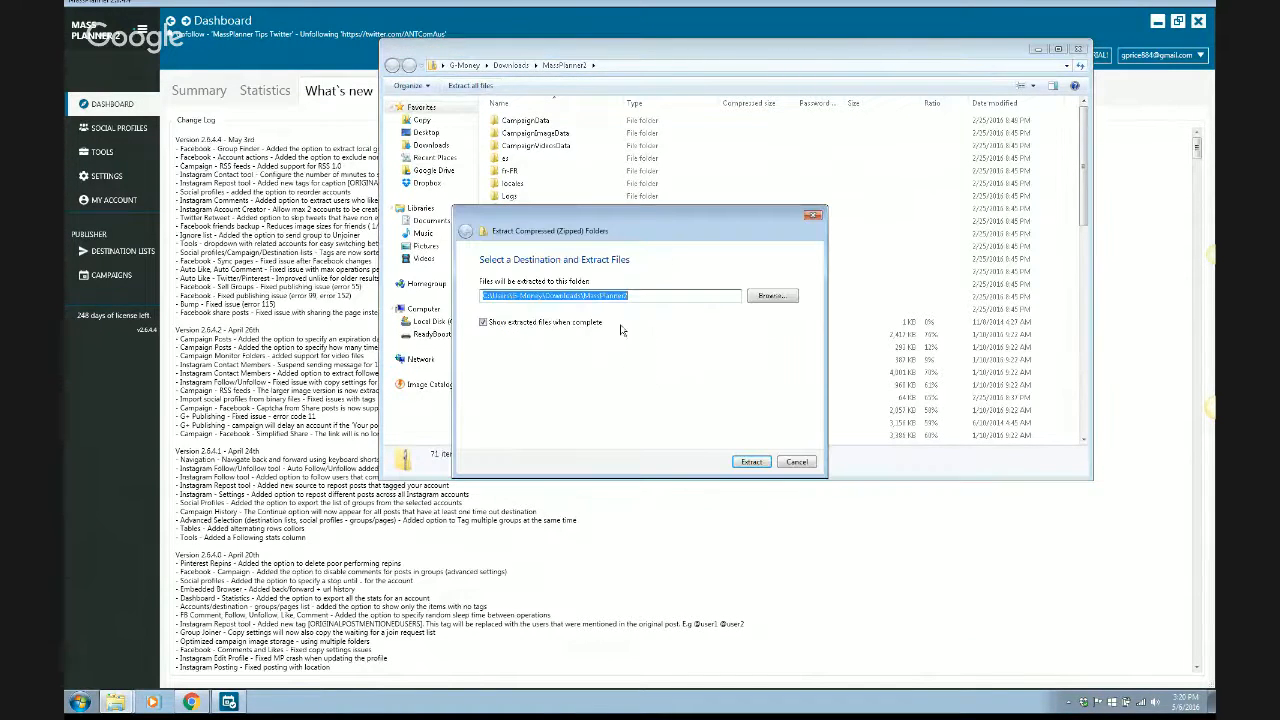
pyautogui.click(768, 297)
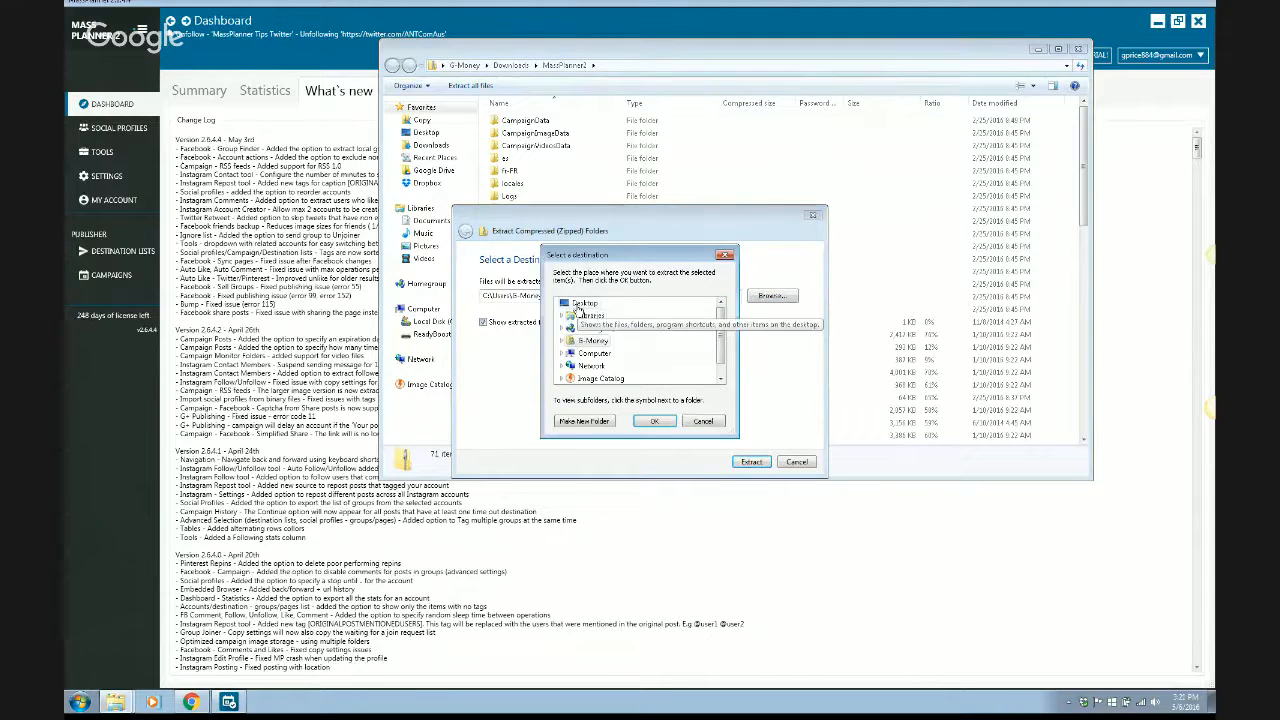
pyautogui.click(578, 306)
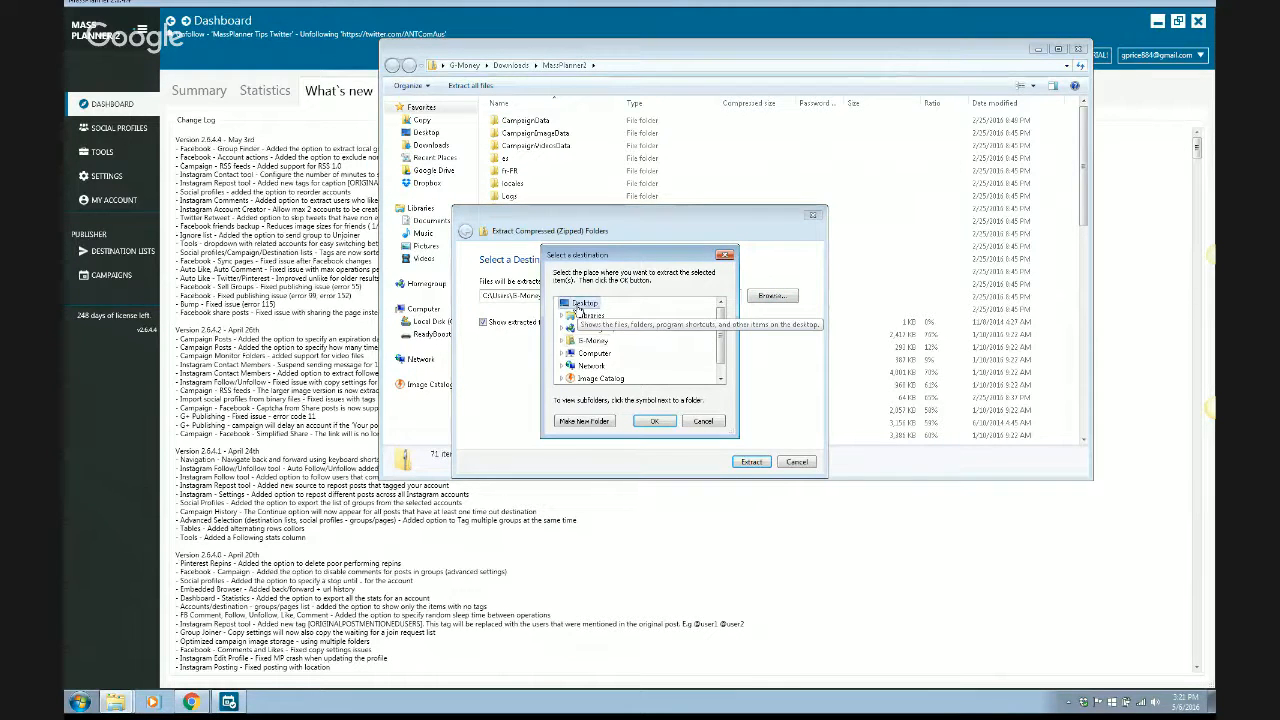
pyautogui.click(583, 421)
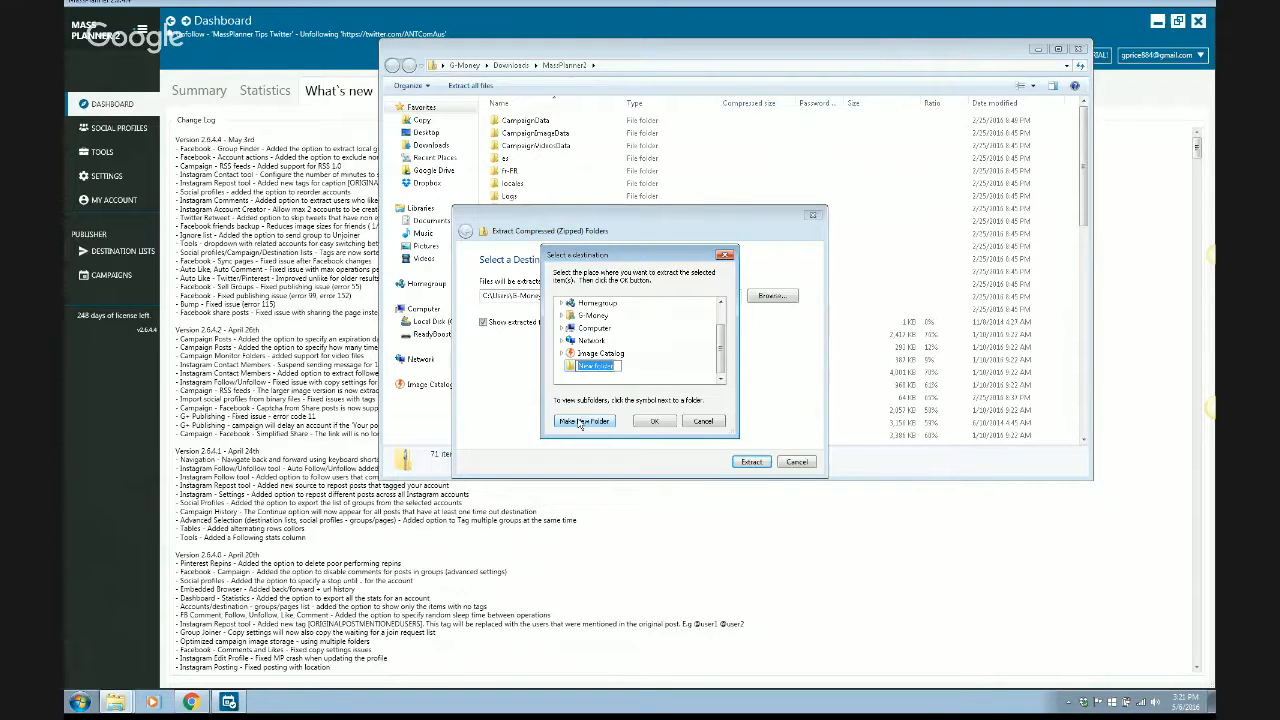
pyautogui.write('MP Folder Install')
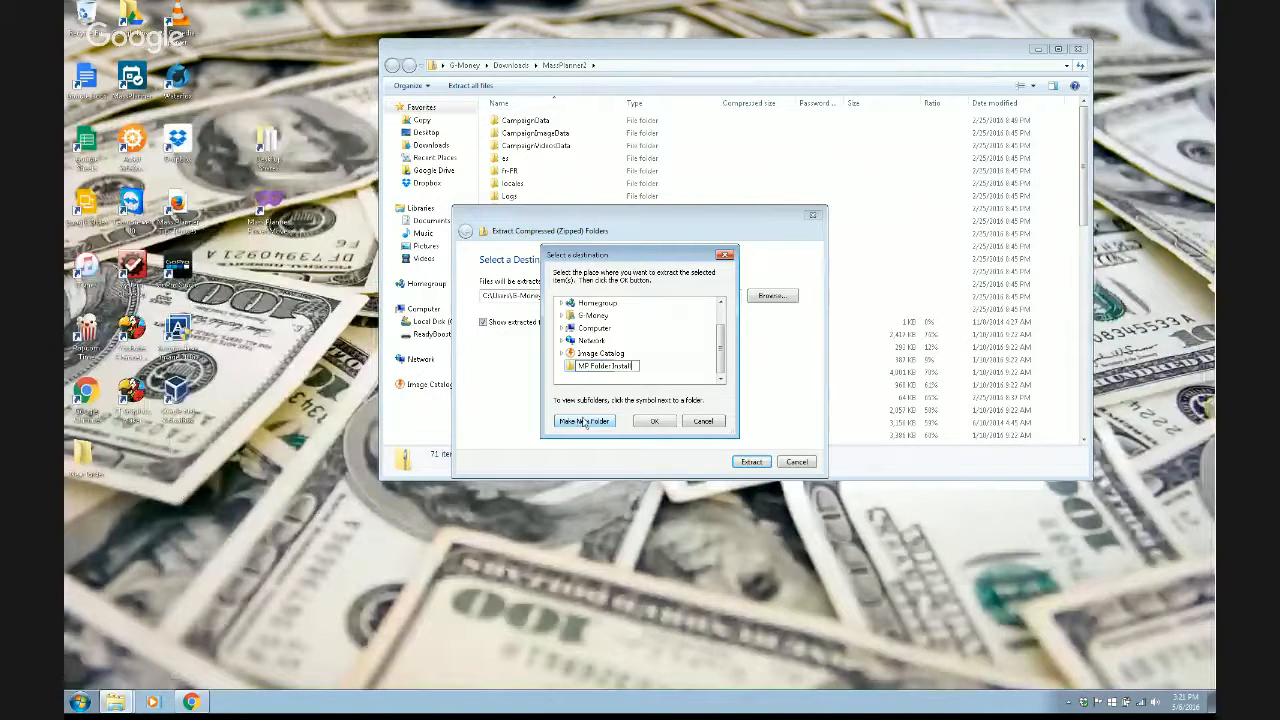
pyautogui.press('Return')
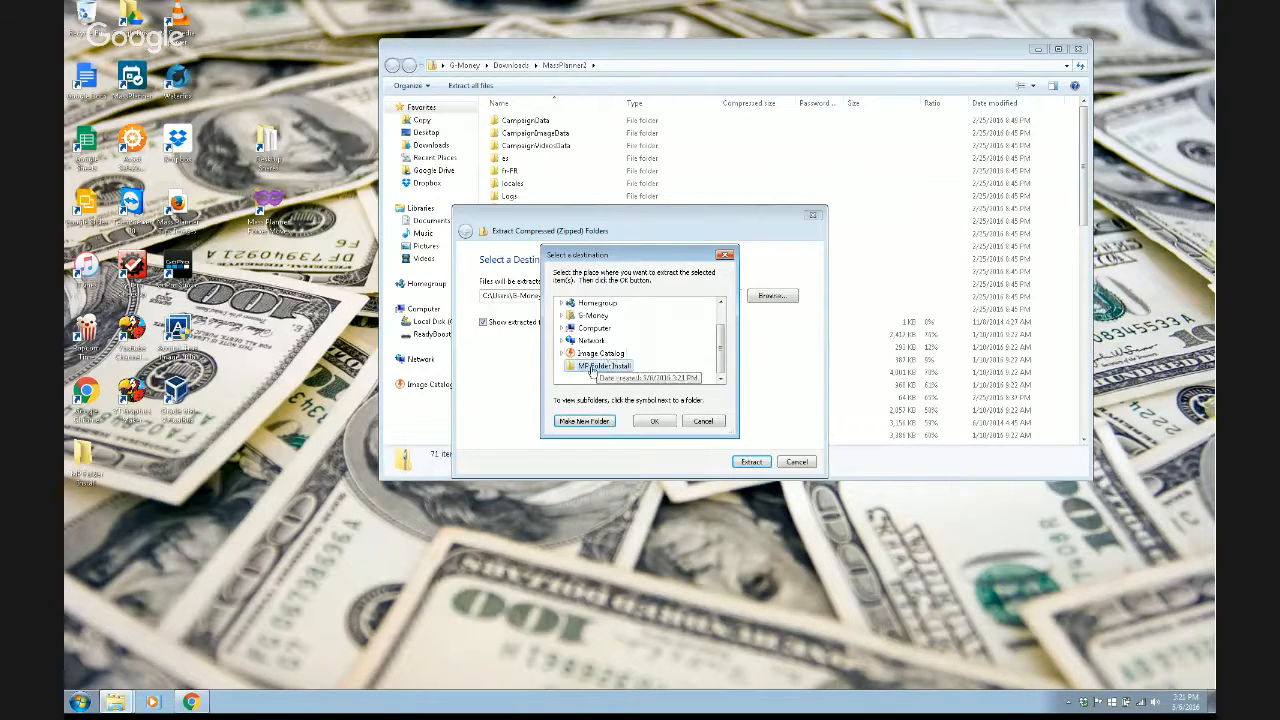
# - Extract the archive into MP Folder Install and close the archive window while it runs
pyautogui.click(653, 421)
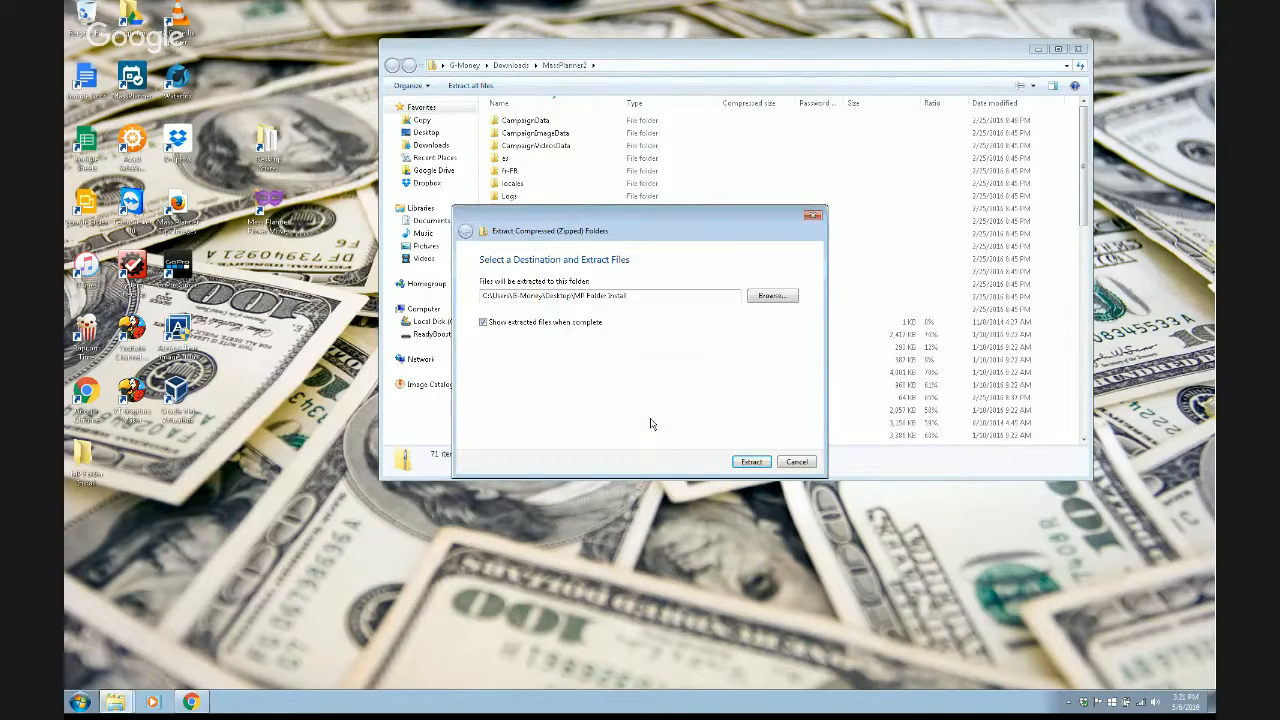
pyautogui.click(751, 462)
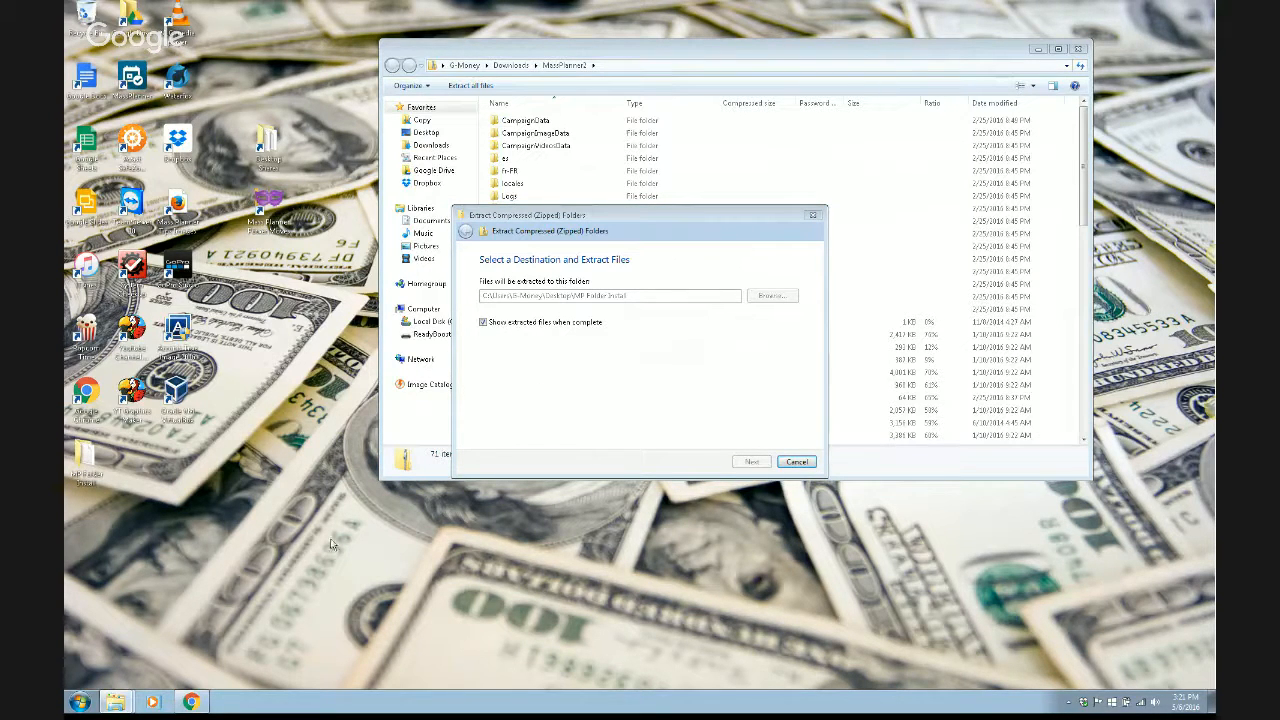
pyautogui.click(193, 702)
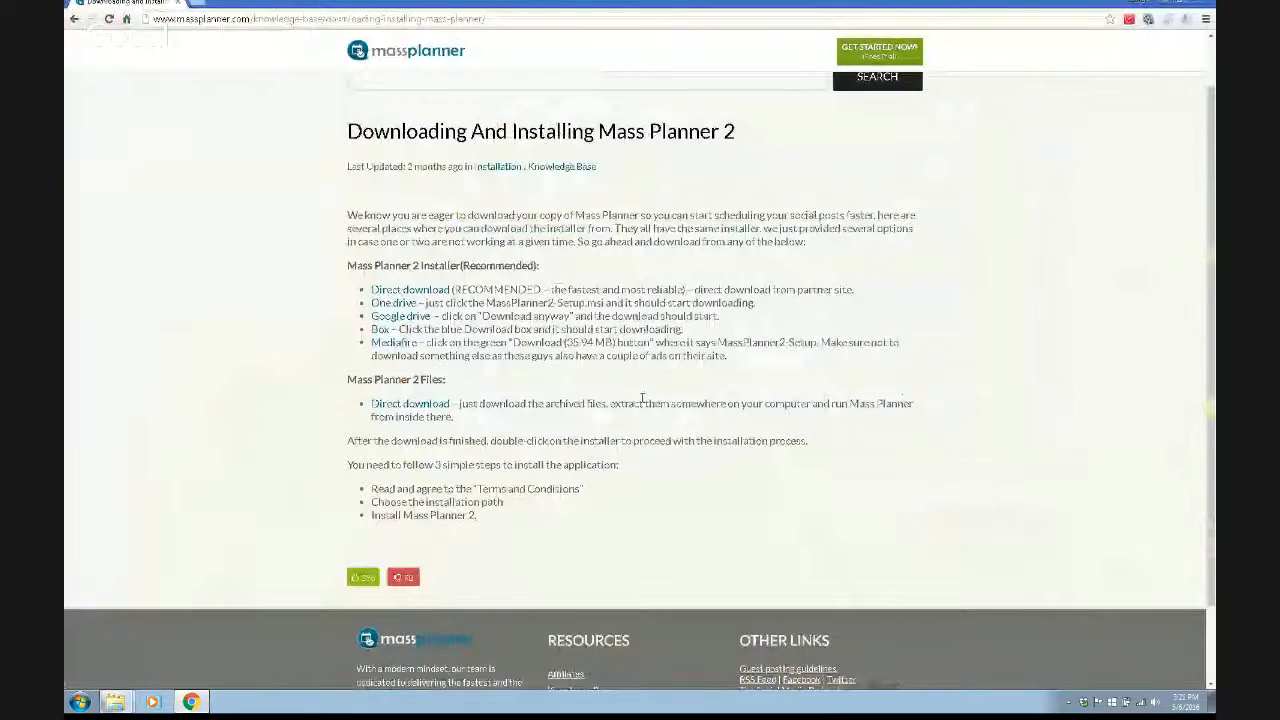
pyautogui.click(1201, 7)
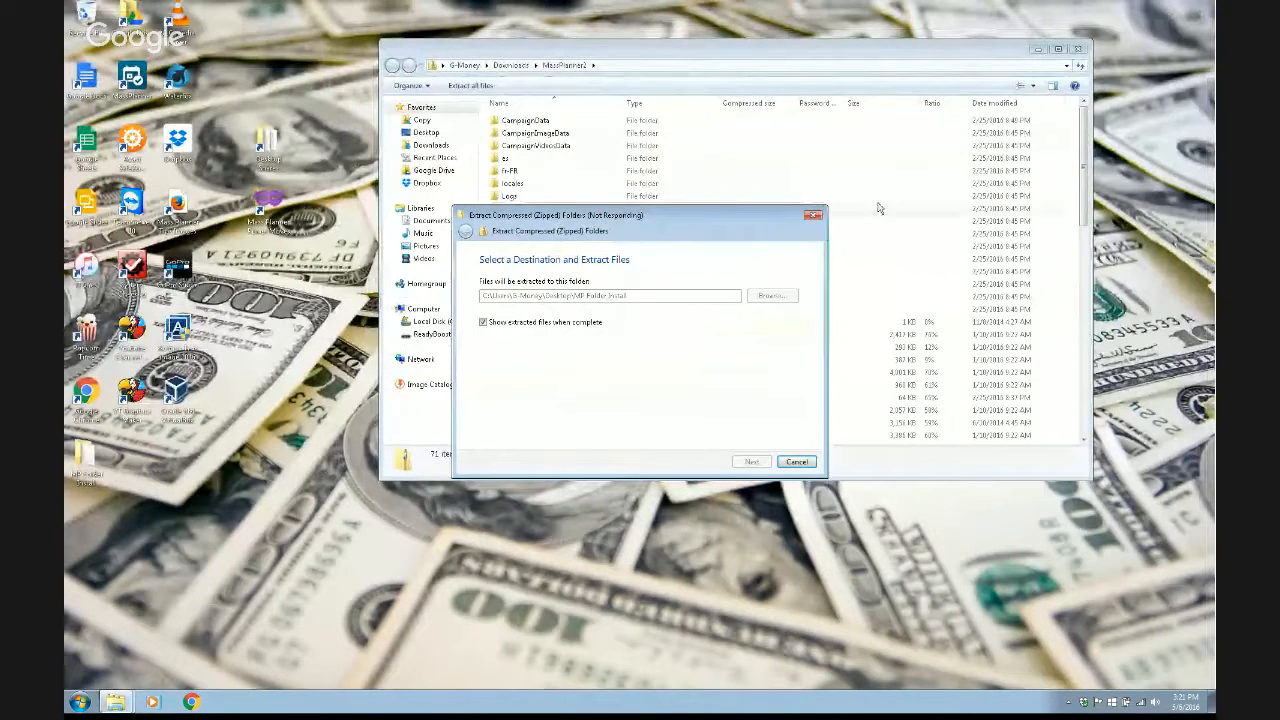
pyautogui.click(1081, 50)
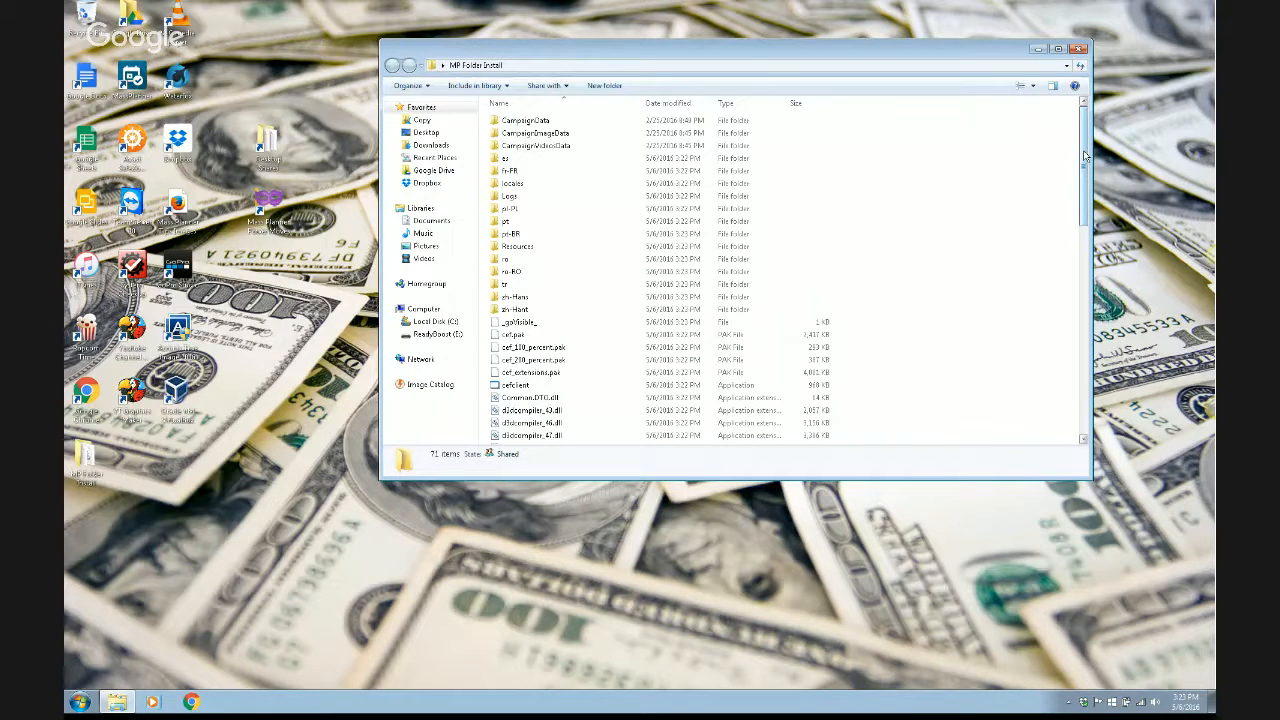
# - Scroll down the extracted files and select MassPlannerNew.Updater
pyautogui.moveTo(1085, 155); pyautogui.dragTo(1095, 300)
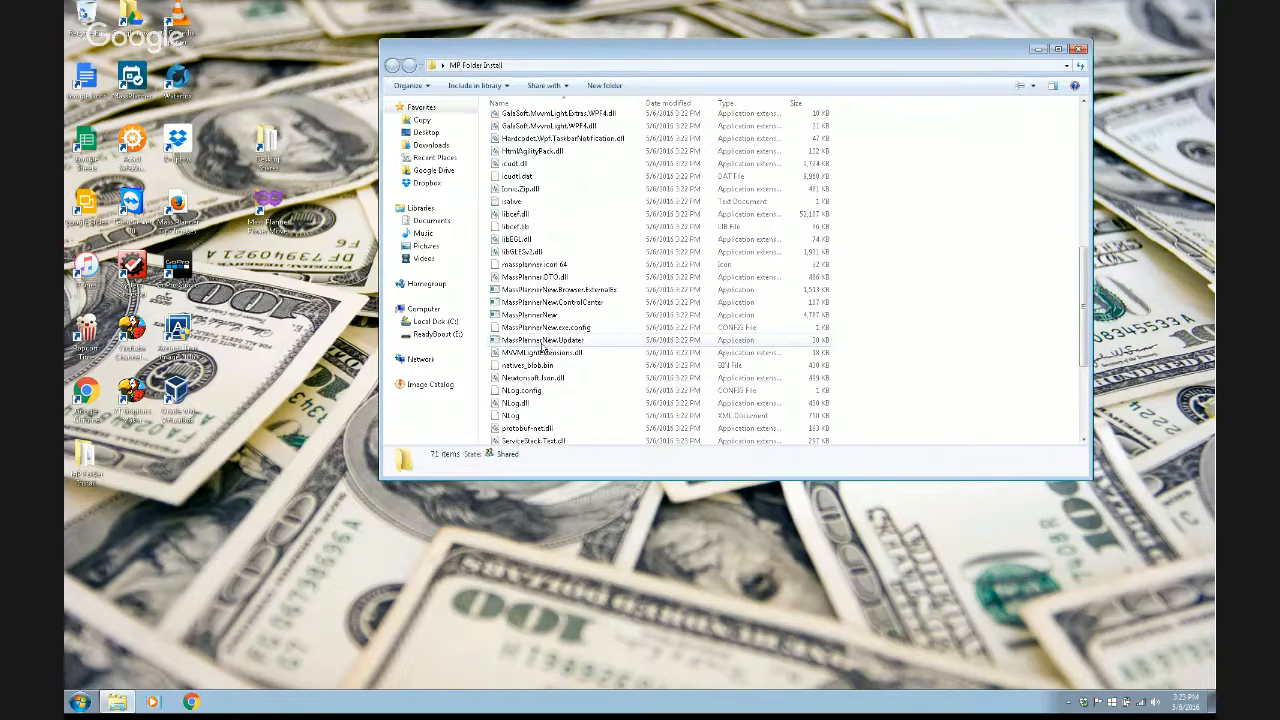
pyautogui.click(532, 346)
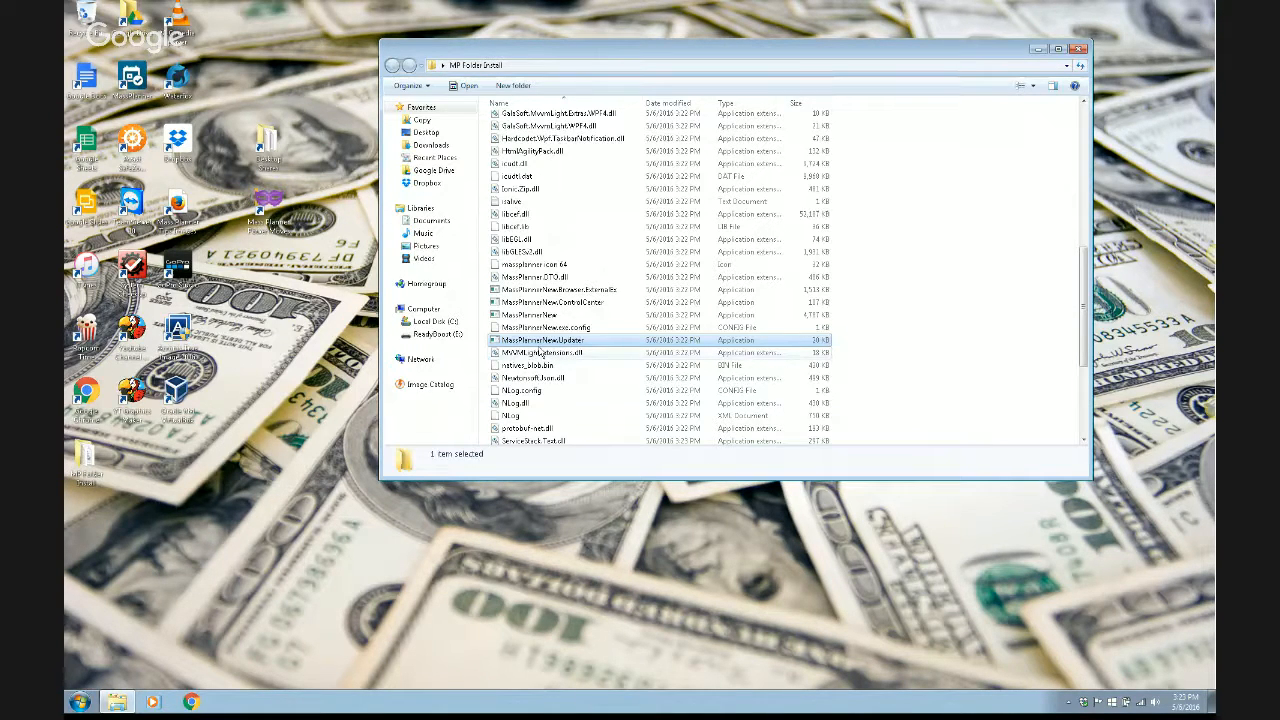
# - Run MassPlannerNew.Updater as administrator and approve the User Account Control prompt
pyautogui.rightClick(545, 341)
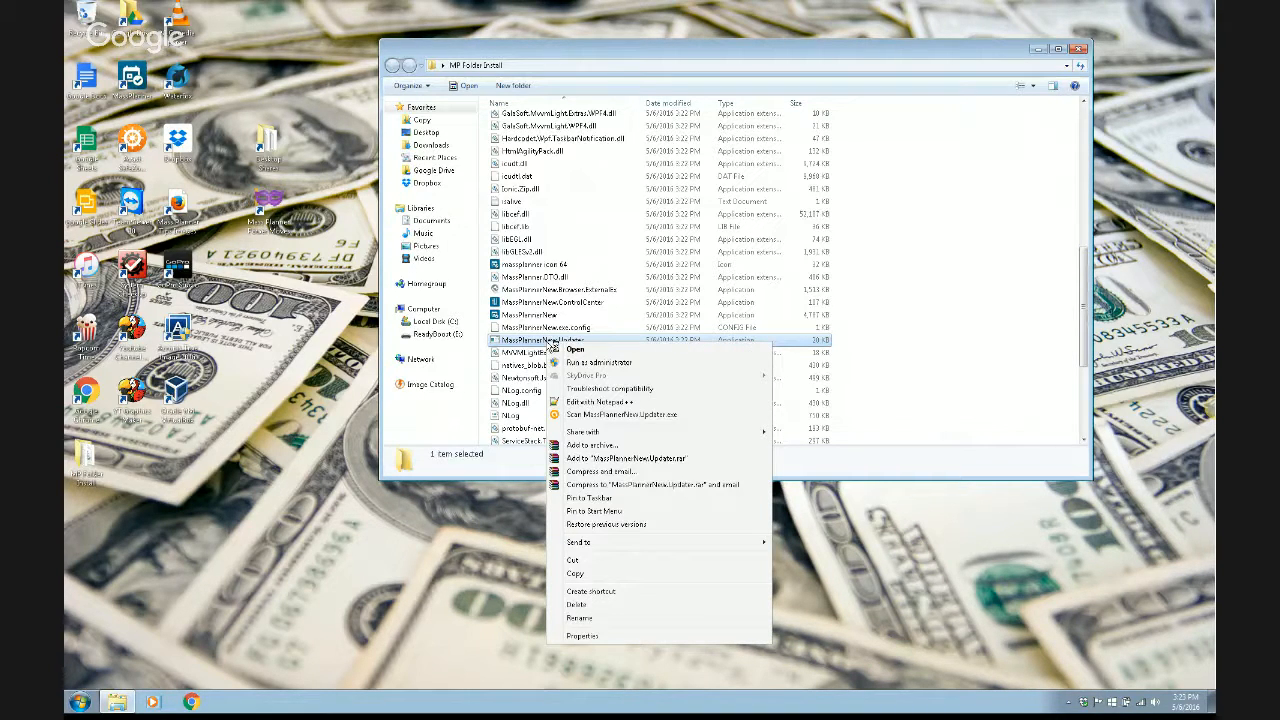
pyautogui.click(609, 364)
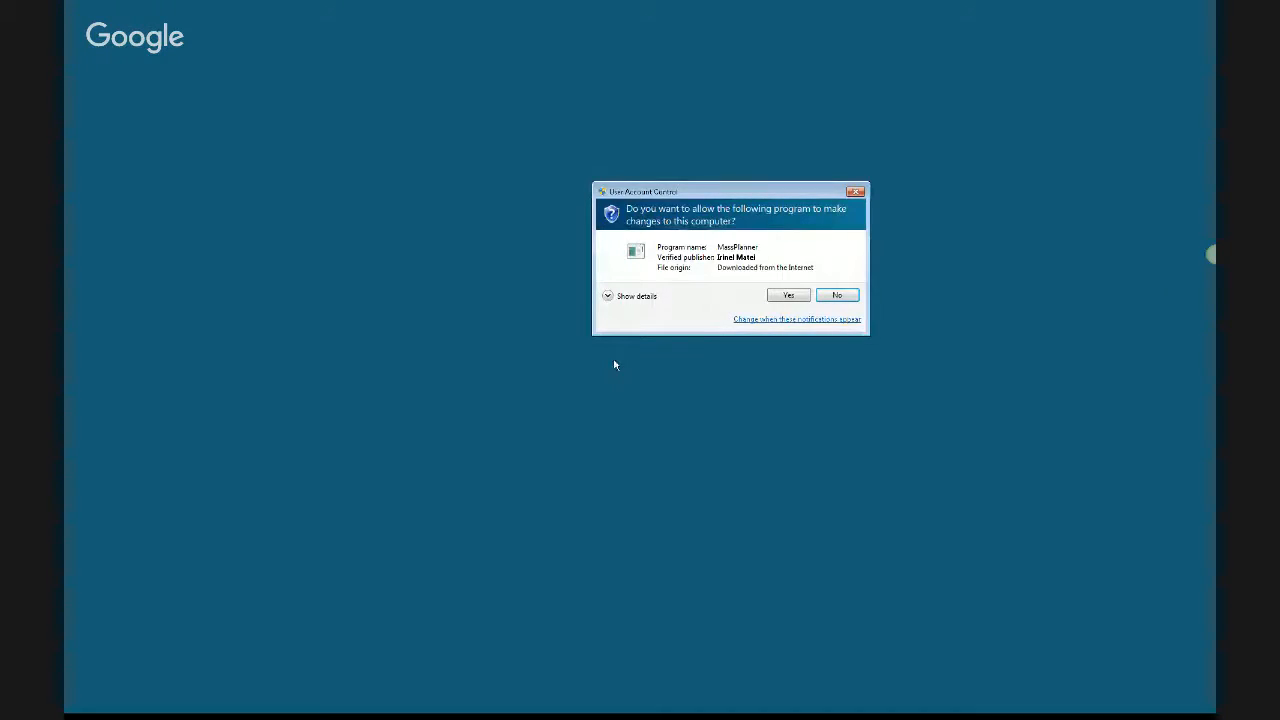
pyautogui.click(787, 296)
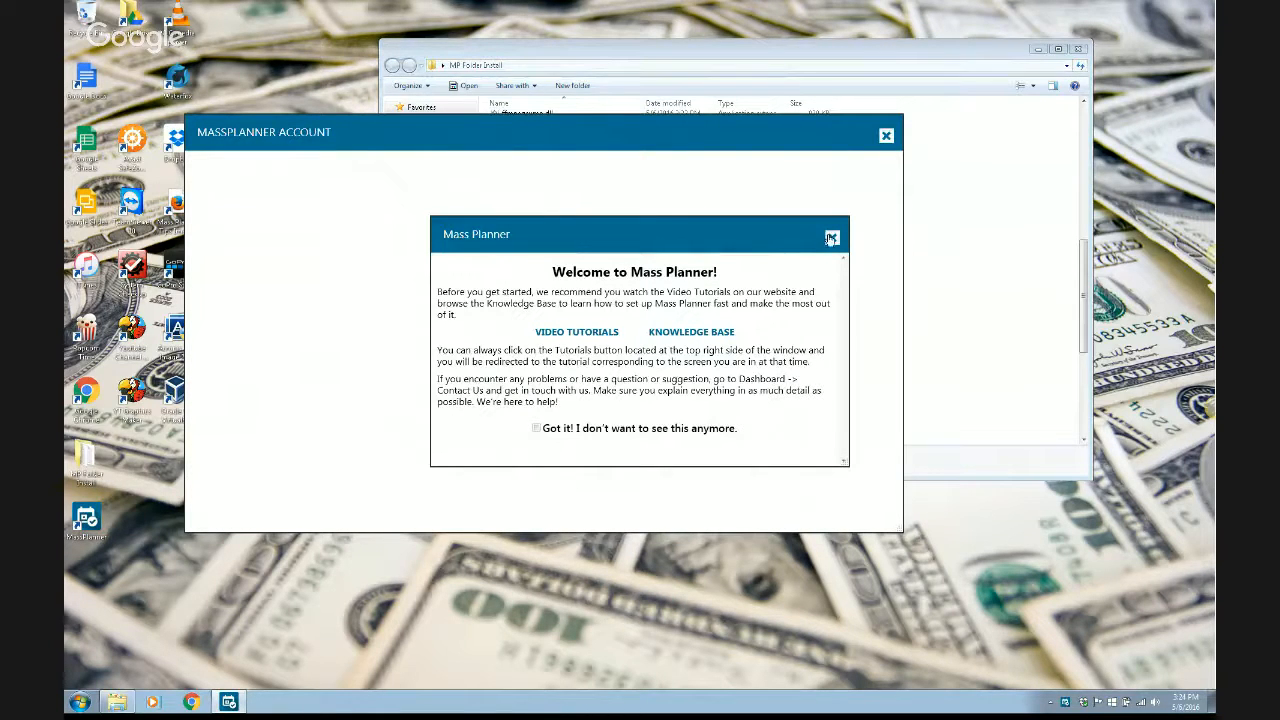
# - Tick 'Got it!', close the Welcome message, and log in with the account e-mail and password
pyautogui.click(540, 430)
pyautogui.click(832, 238)
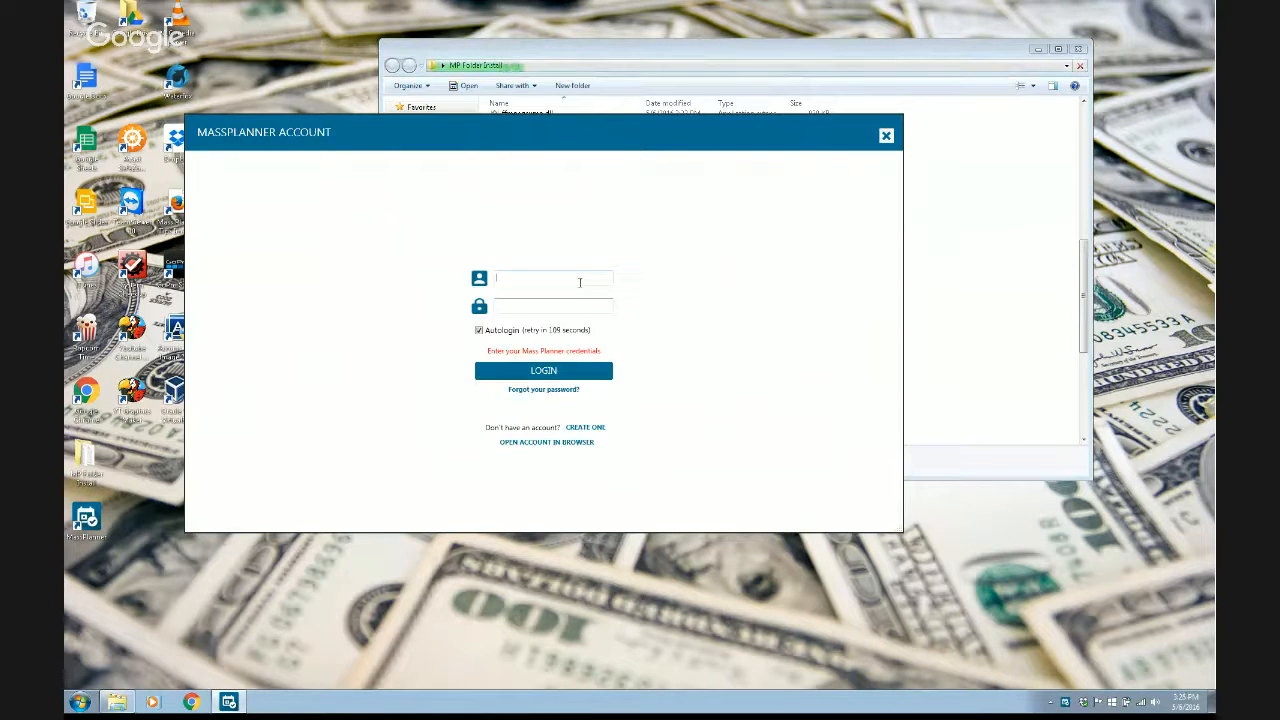
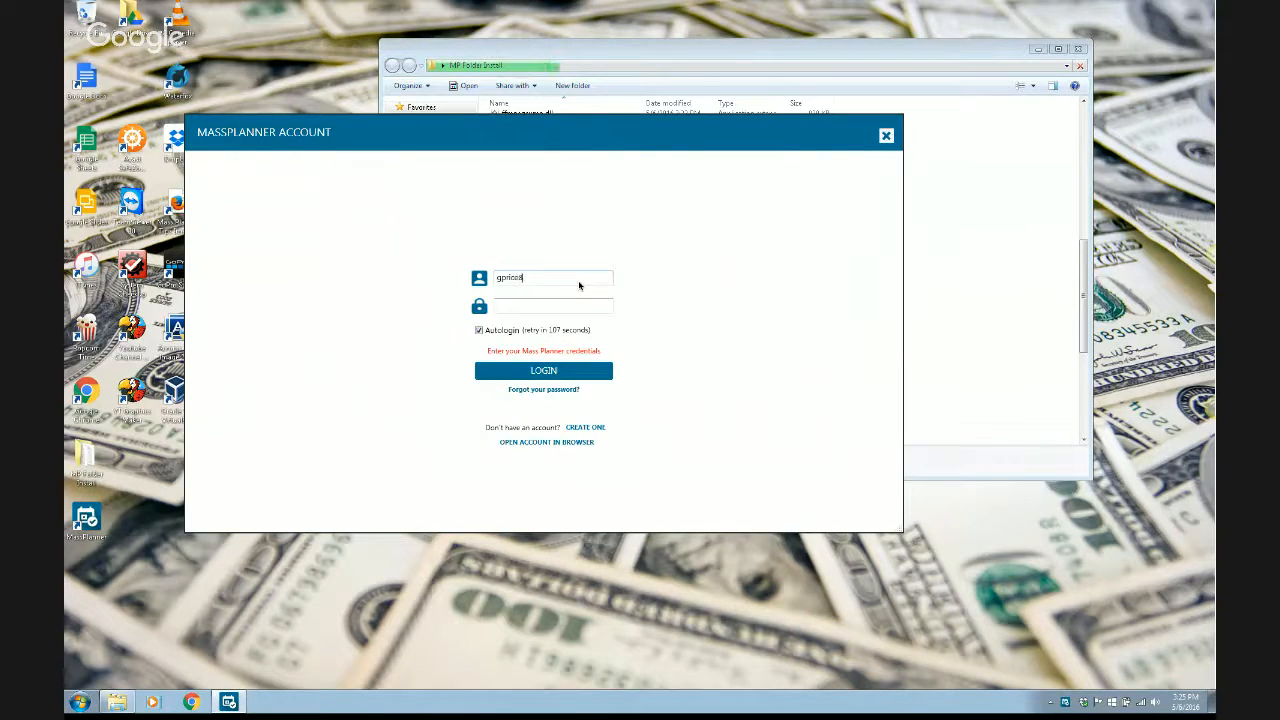
pyautogui.press('Tab')
pyautogui.write('*********')
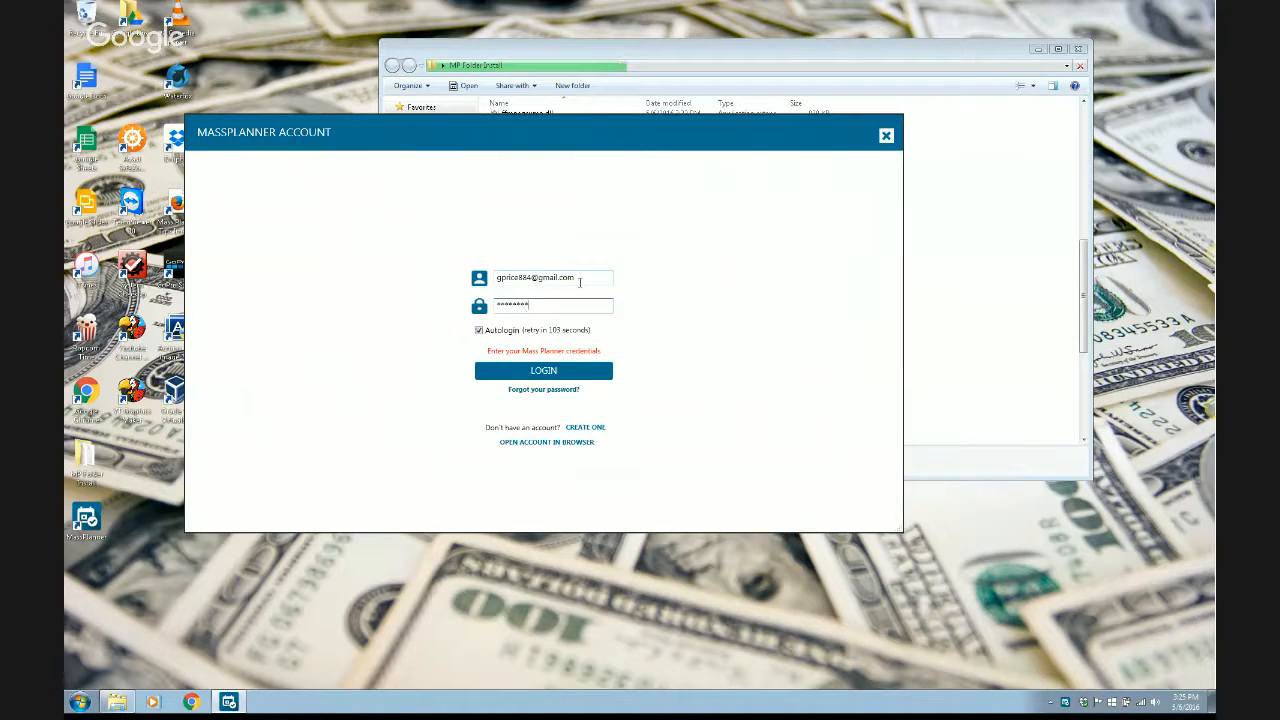
pyautogui.click(533, 375)
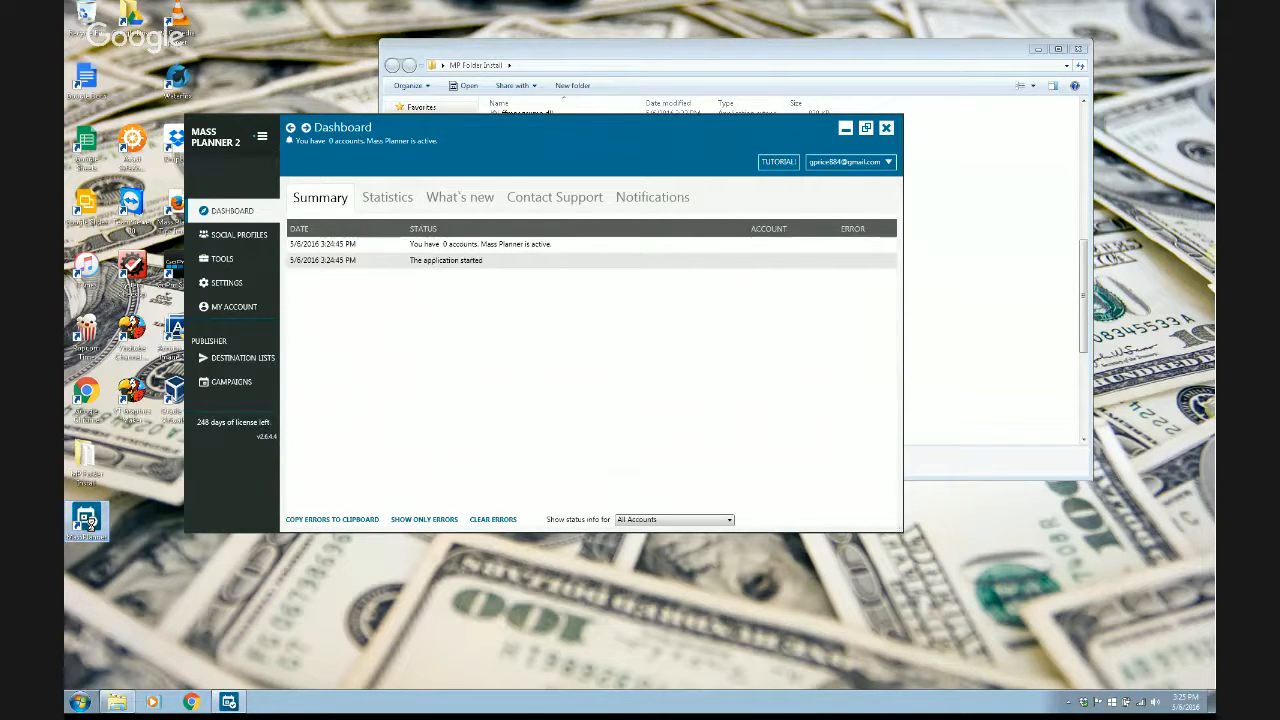
# - Open the Mass Planner shortcut's file location, then close that Explorer window
pyautogui.rightClick(91, 527)
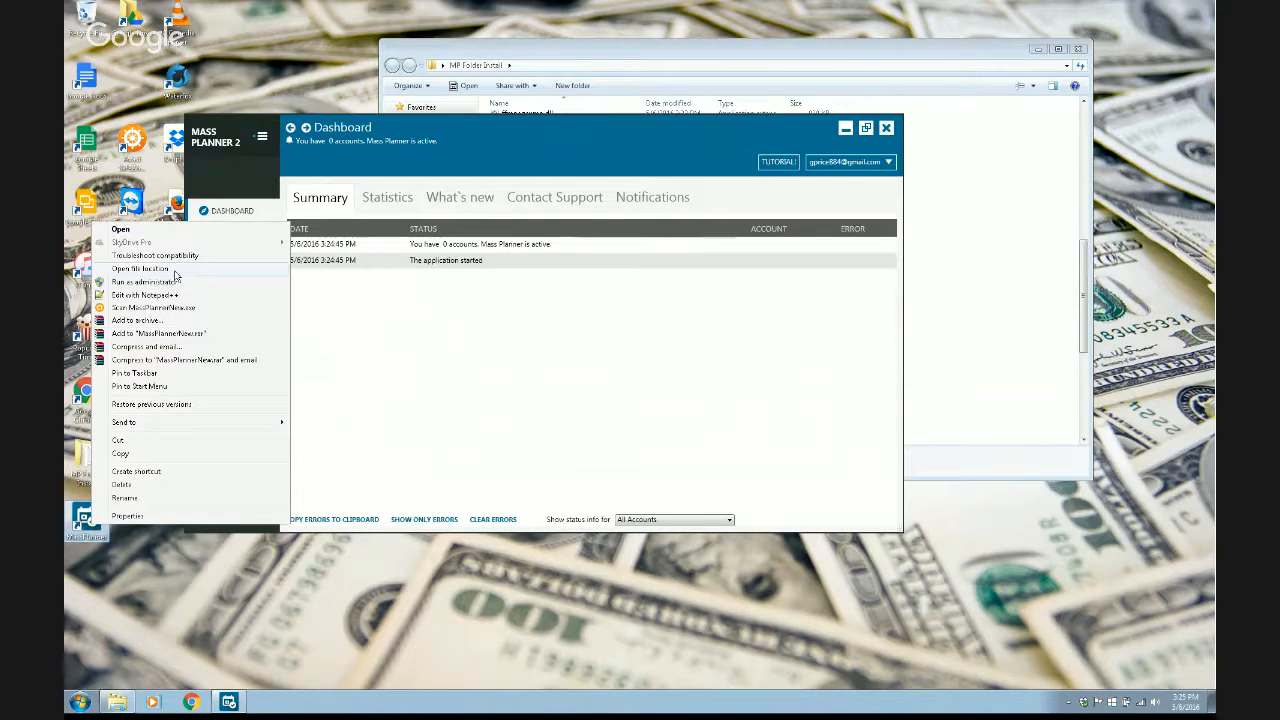
pyautogui.click(174, 271)
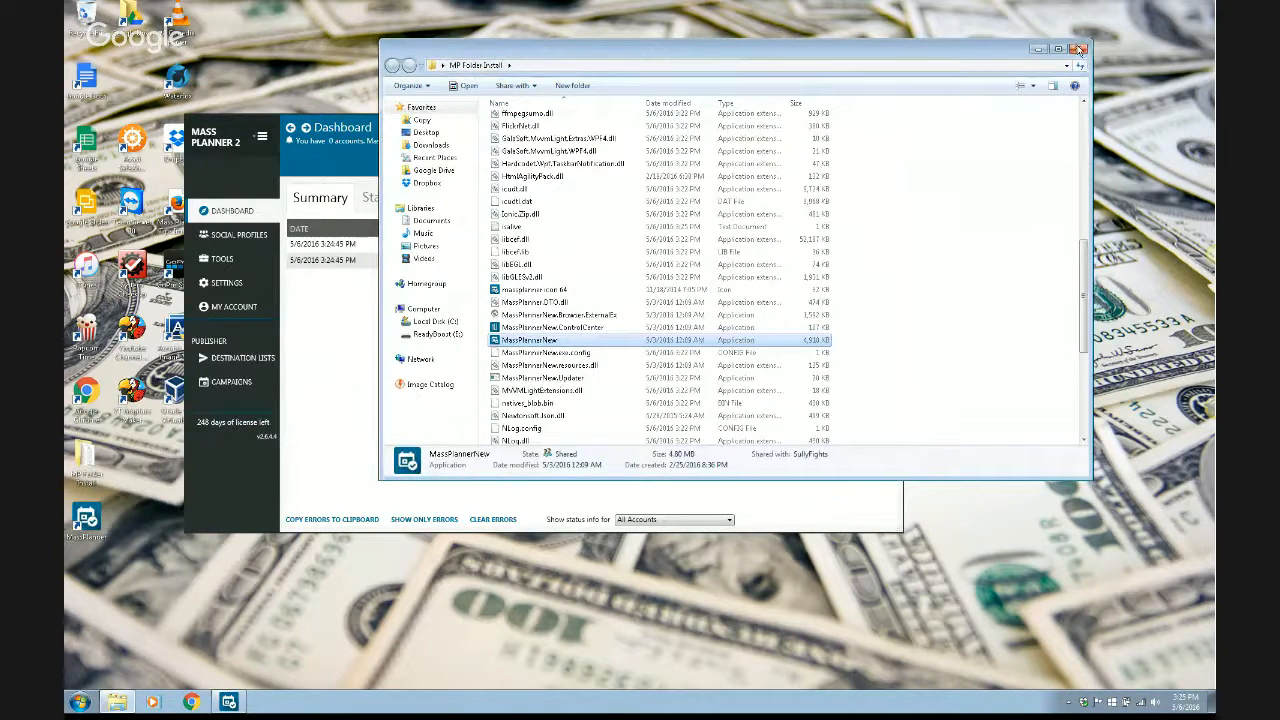
pyautogui.click(1079, 49)
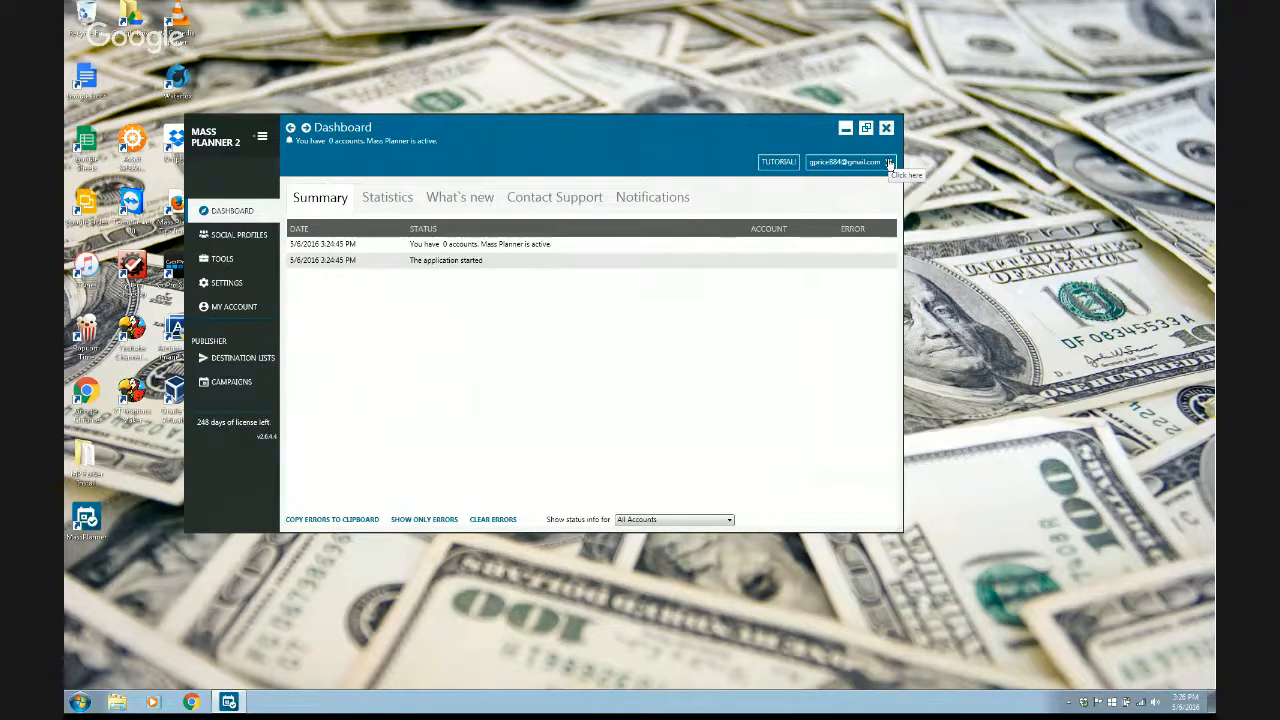
# - Exit Mass Planner from the account dropdown and leave the full-screen Windows view
pyautogui.click(889, 163)
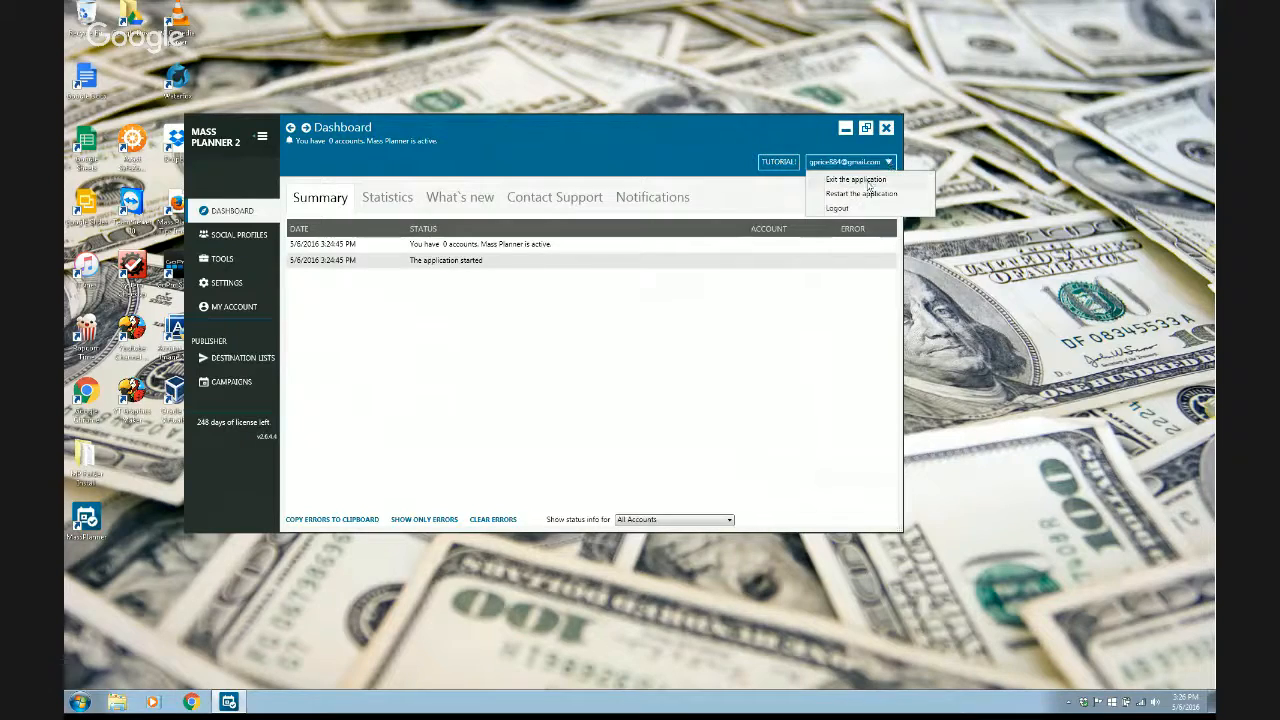
pyautogui.click(868, 185)
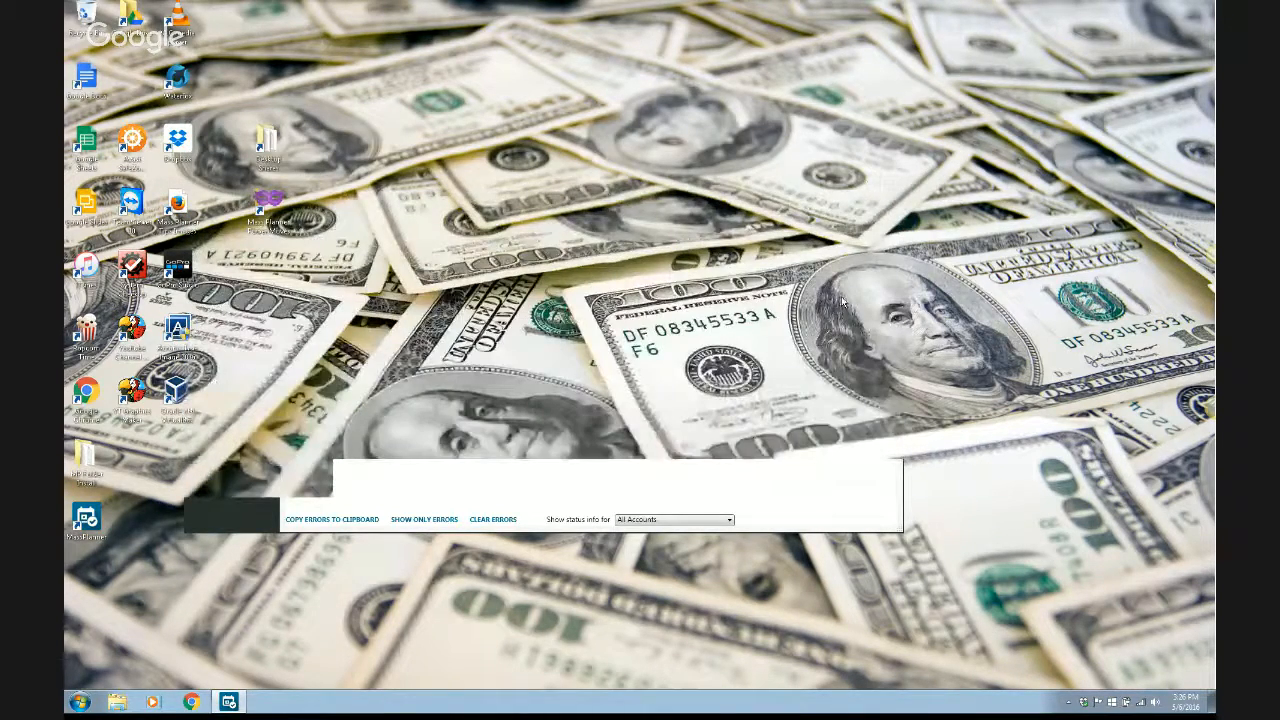
pyautogui.hotkey('ctrl', 'Left')
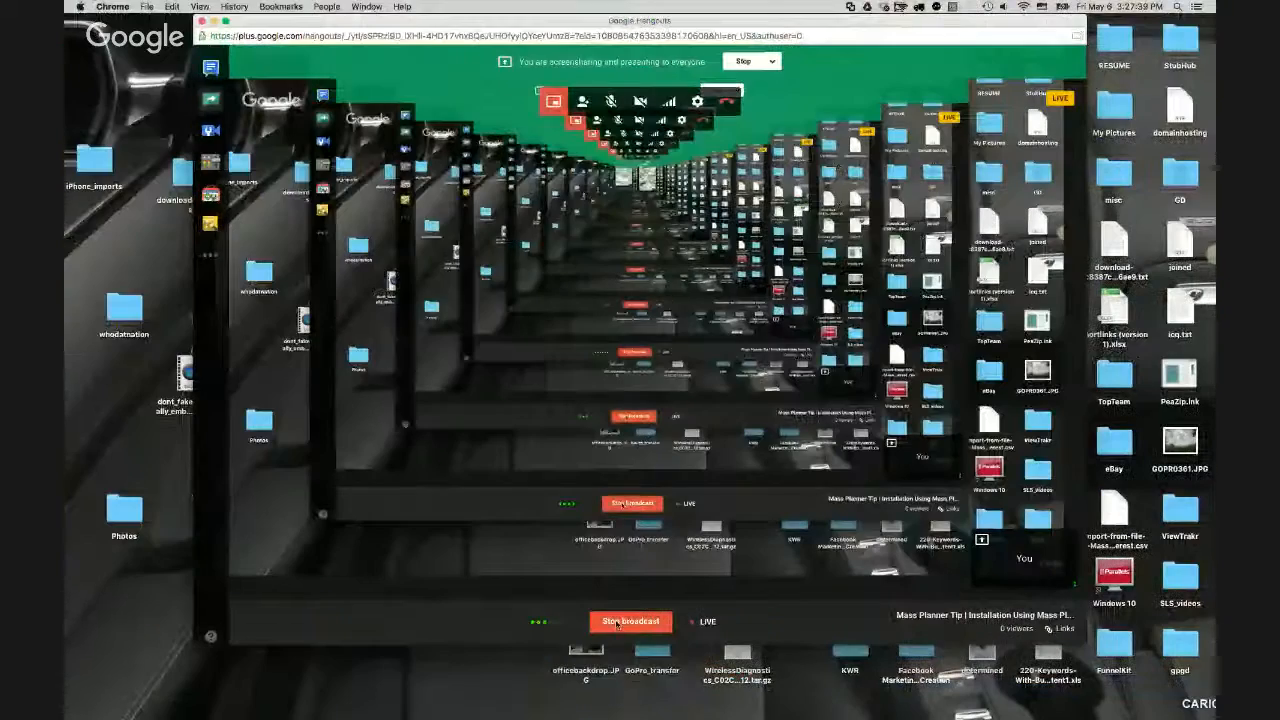